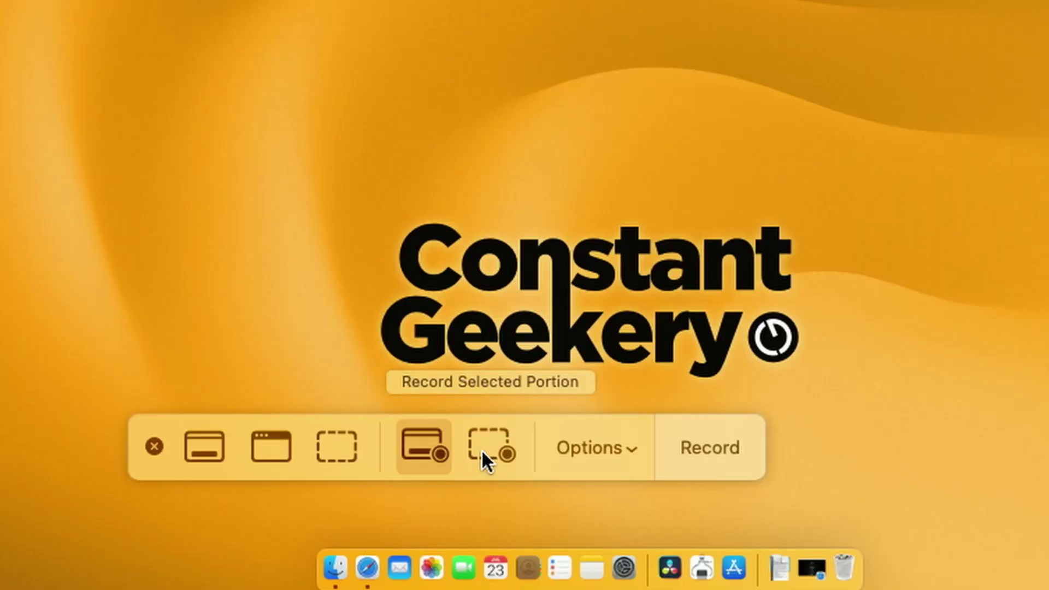
Start a selected-portion screen recording with iMac Microphone as the audio input.
click(481, 449)
click(609, 446)
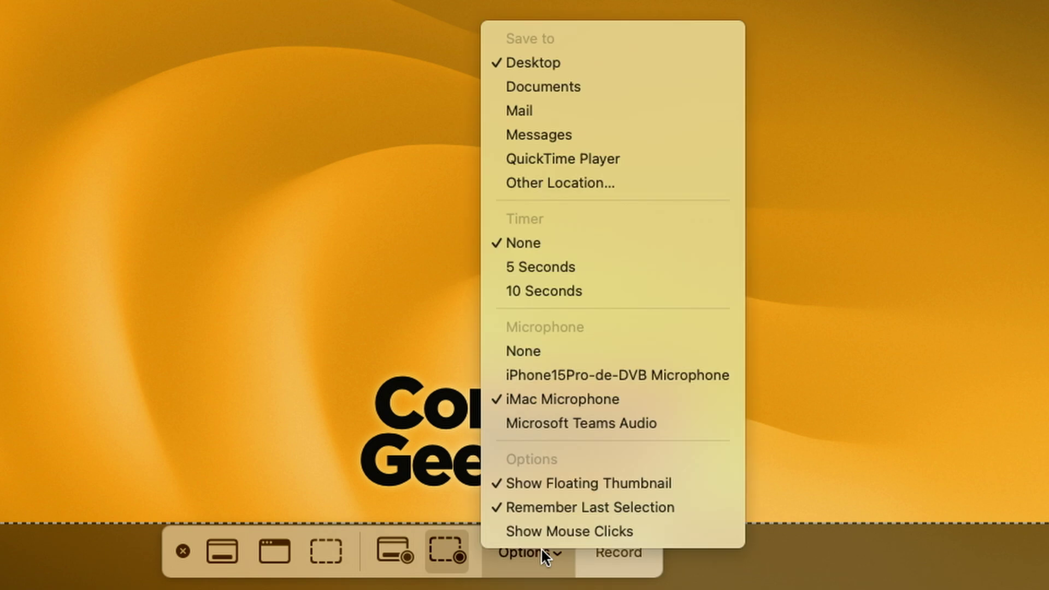
click(632, 402)
click(618, 552)
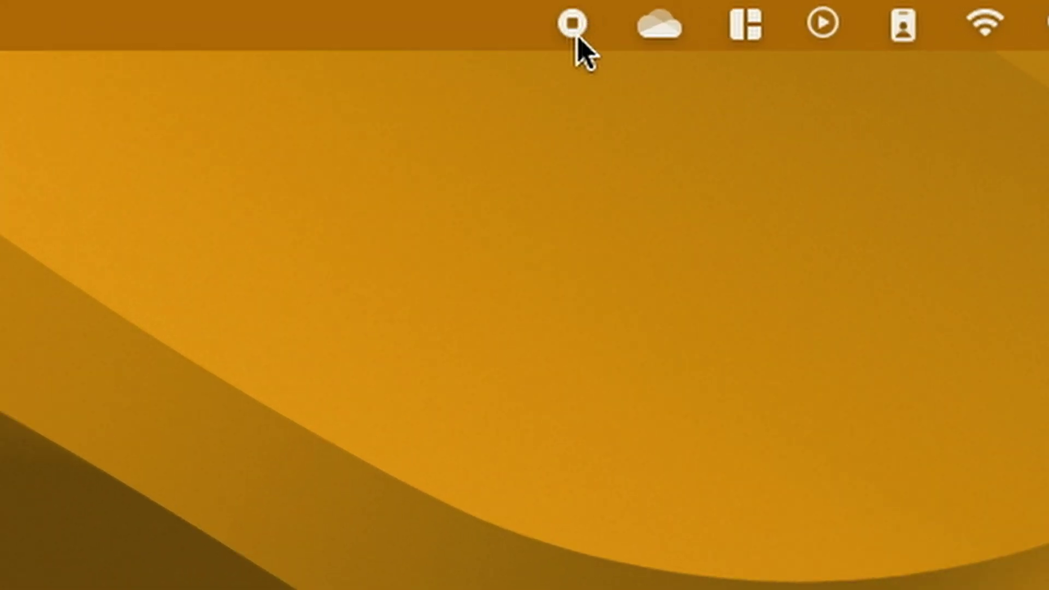
Stop the test screen recording from the menu bar.
click(572, 24)
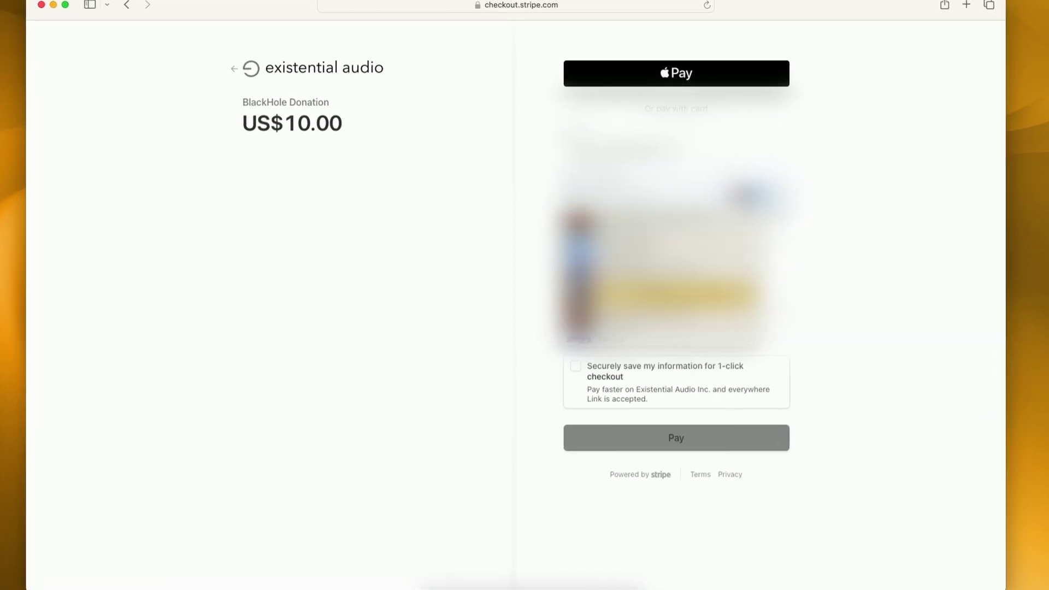
Pay the US$10.00 BlackHole donation, then download the BlackHole 2ch installer.
click(686, 444)
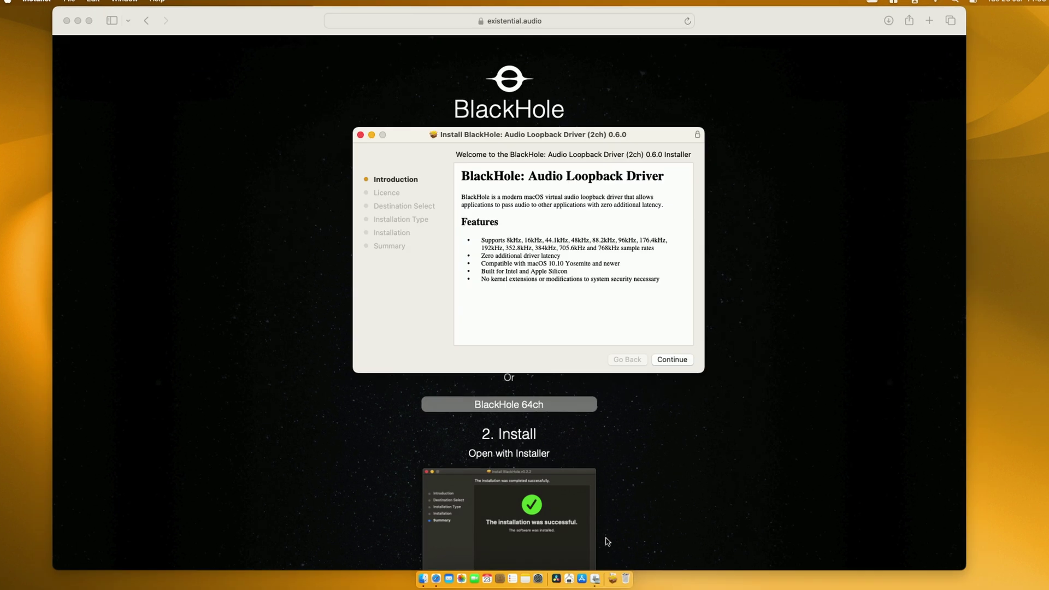
click(678, 358)
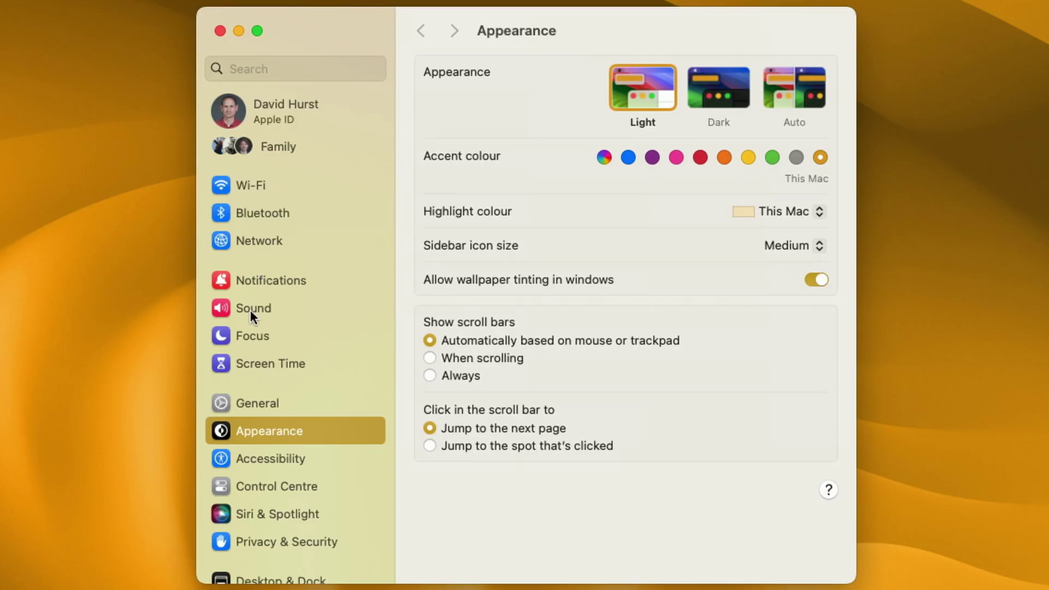
Choose BlackHole 2ch as the sound output in the Sound settings.
click(250, 310)
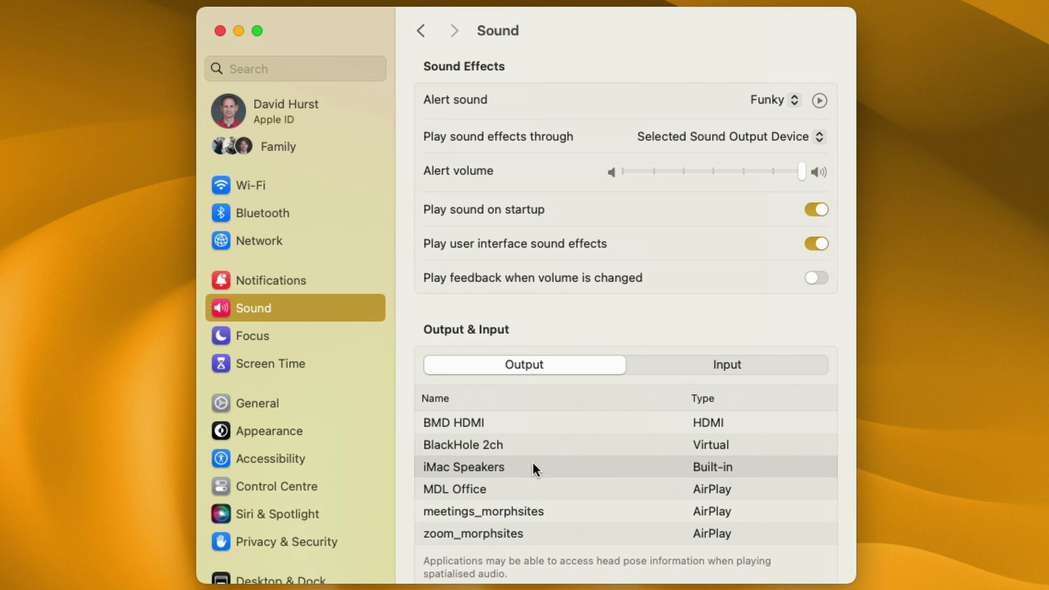
click(530, 445)
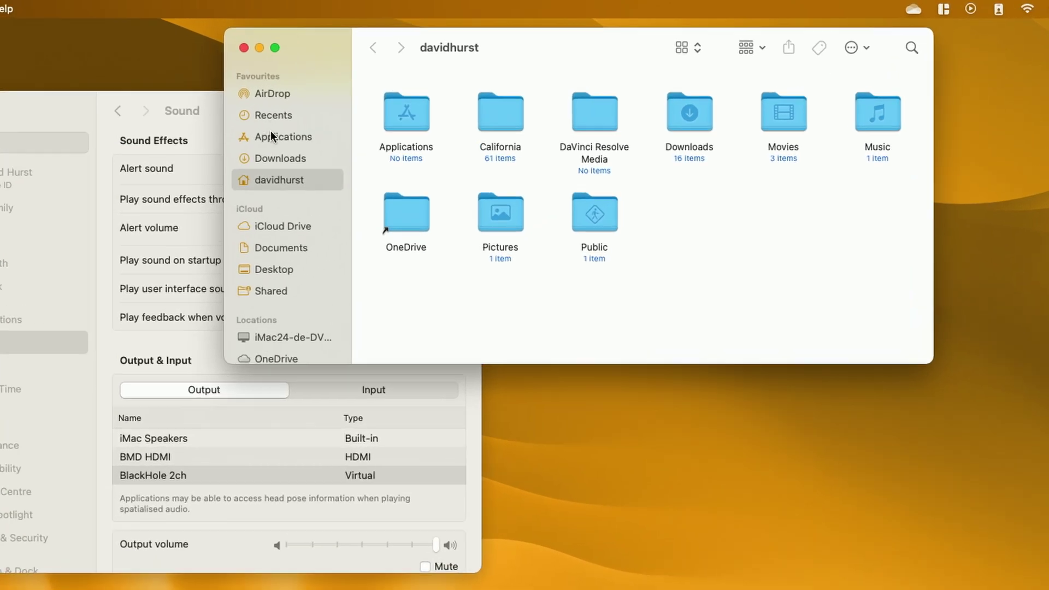
Go to Applications and open its Utilities folder.
click(394, 96)
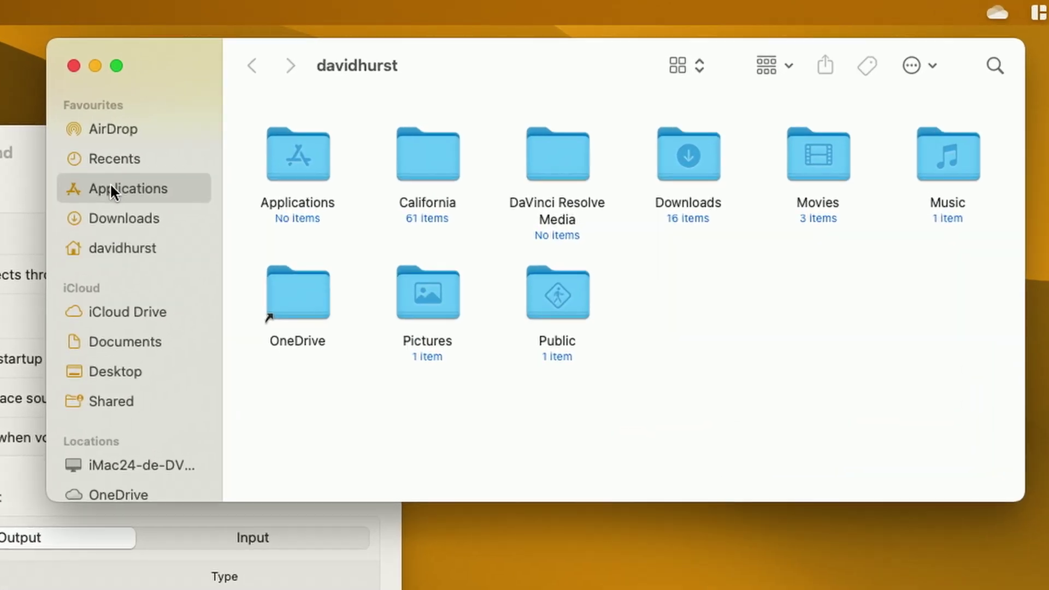
scroll(609, 230, down, 10)
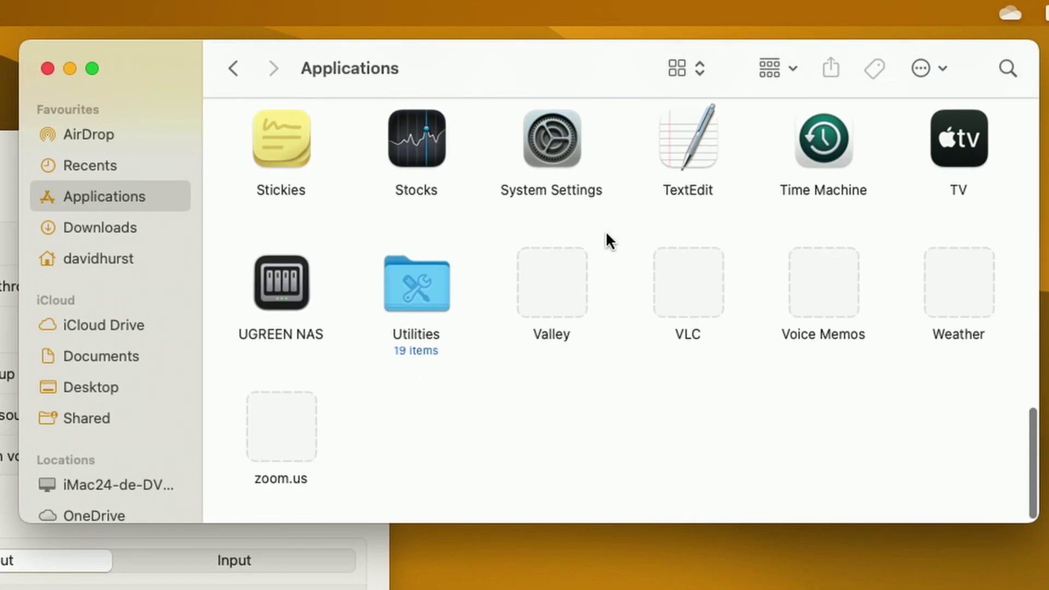
scroll(605, 230, down, 1)
double_click(424, 289)
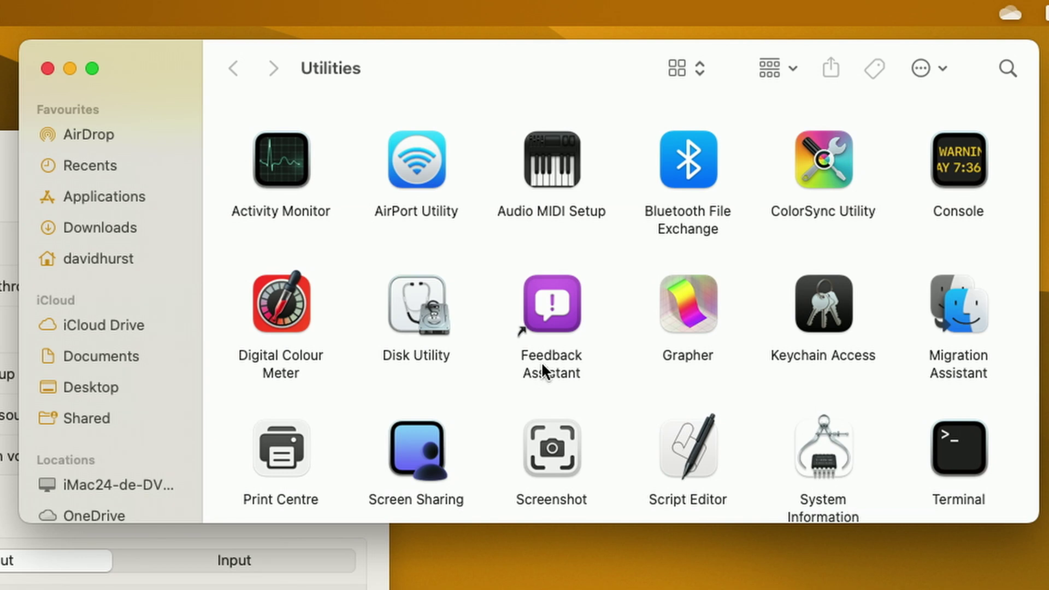
Launch Audio MIDI Setup and create a multi-output device with BlackHole 2ch and iMac Speakers.
click(550, 153)
double_click(549, 155)
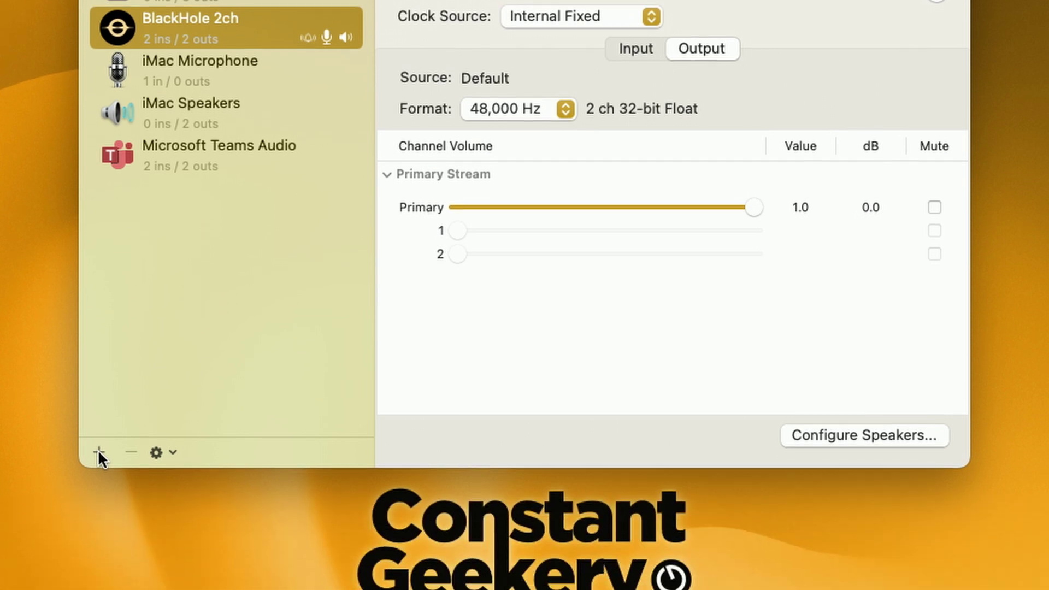
click(99, 544)
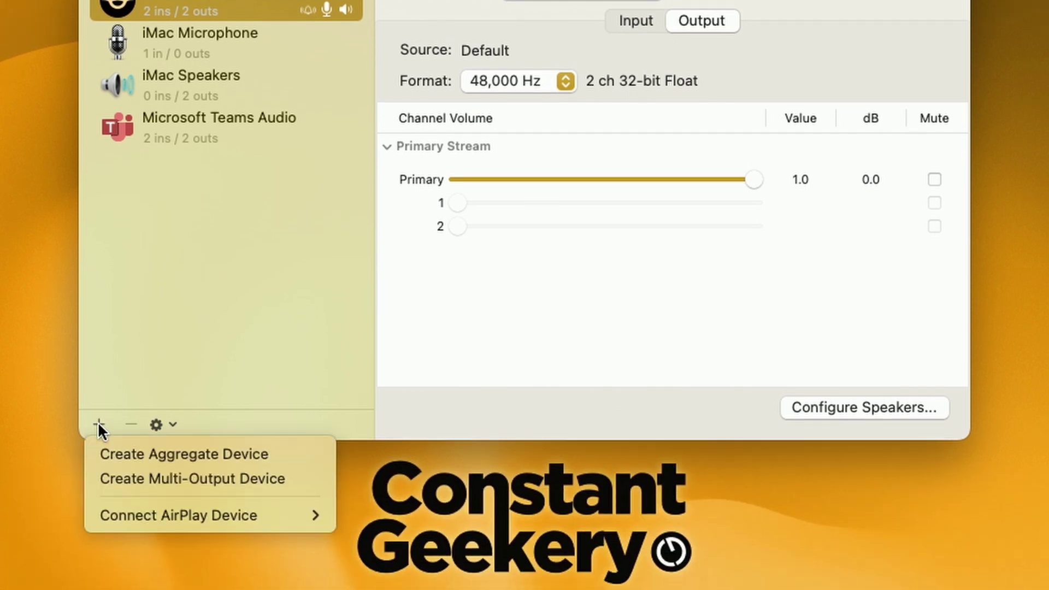
click(143, 473)
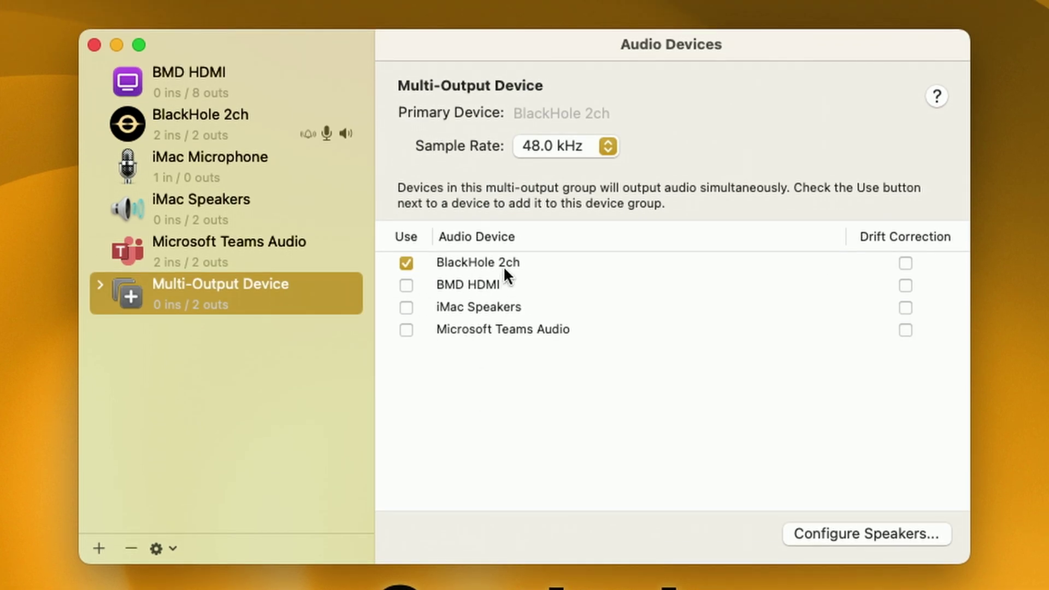
click(406, 307)
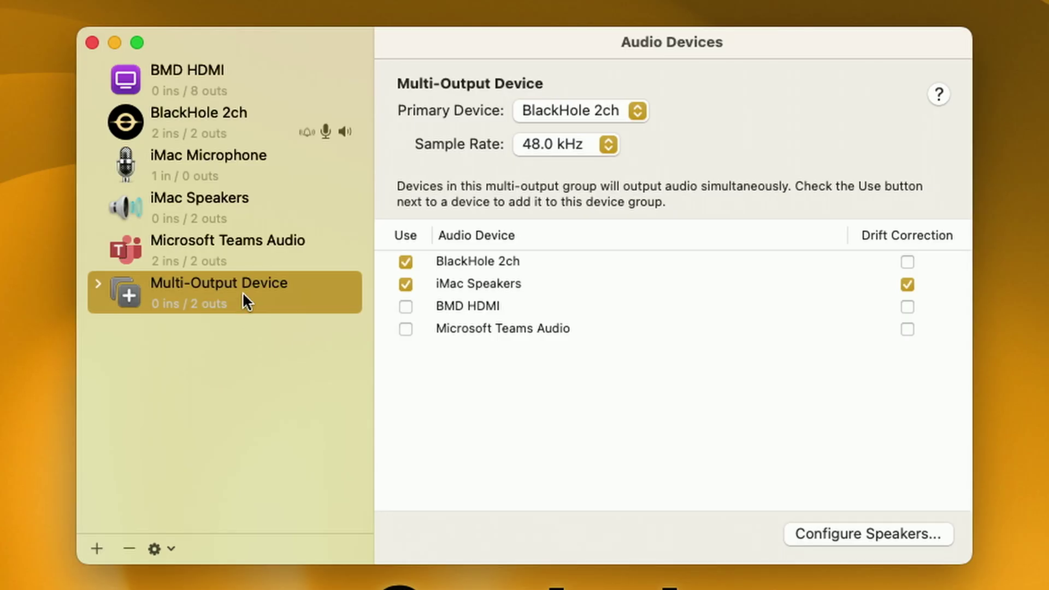
Rename the multi-output device to 'Blackhole Output Device'.
click(235, 280)
double_click(236, 282)
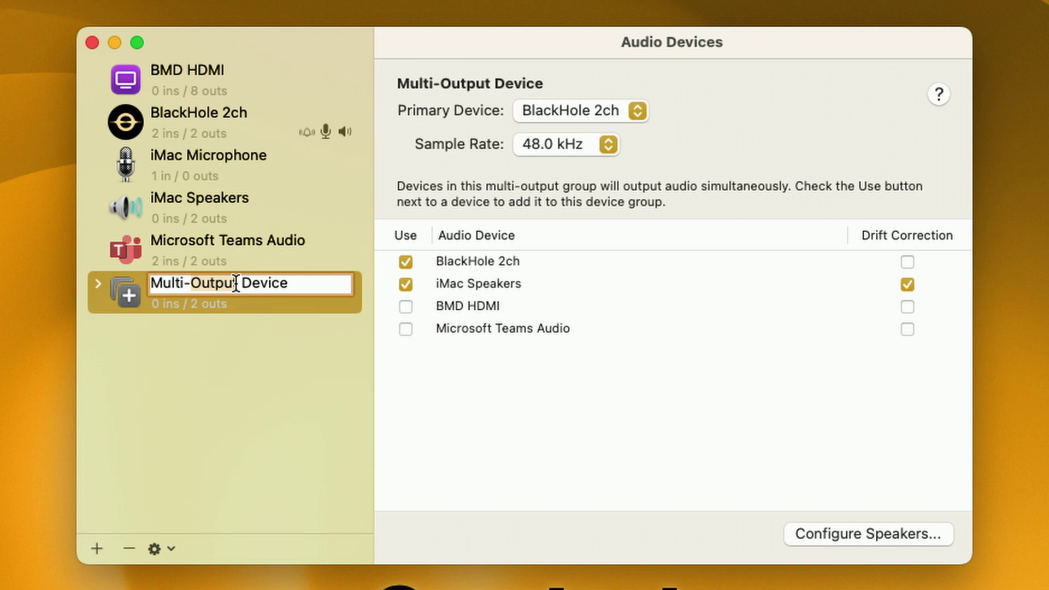
click(236, 283)
key(BackSpace)
key(BackSpace)
key(BackSpace)
key(BackSpace)
key(BackSpace)
key(BackSpace)
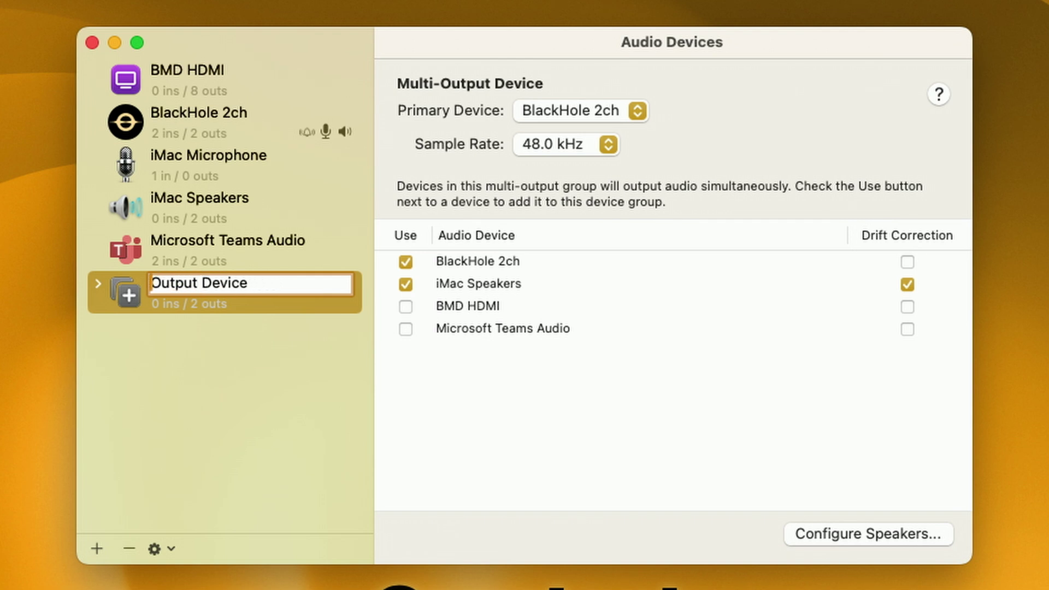
text(Blackhole)
key(Return)
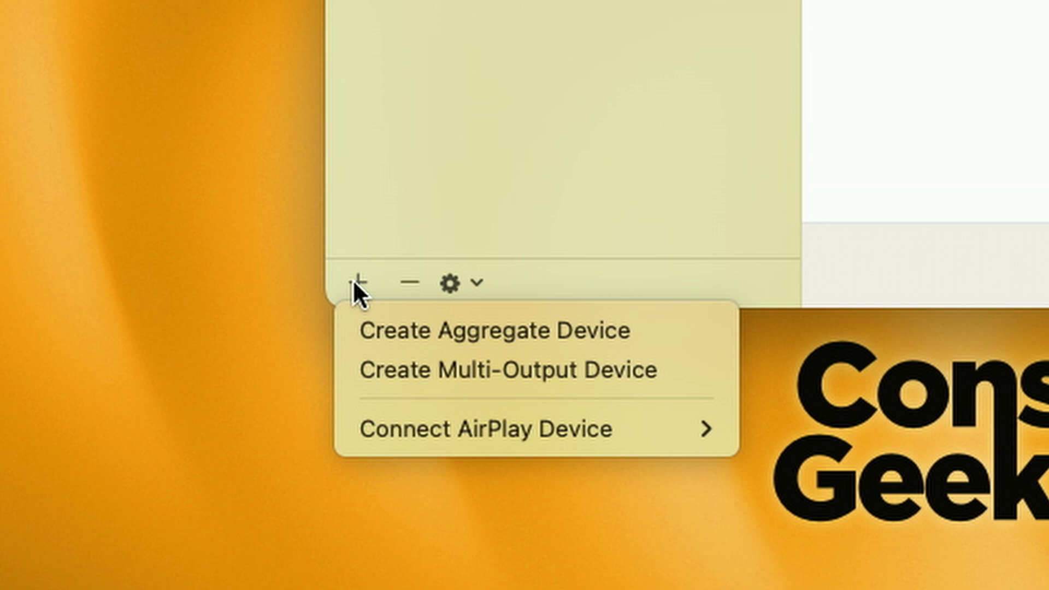
Add an aggregate device with BlackHole 2ch and iMac Microphone, renamed 'Blackhole Input Device'.
click(475, 330)
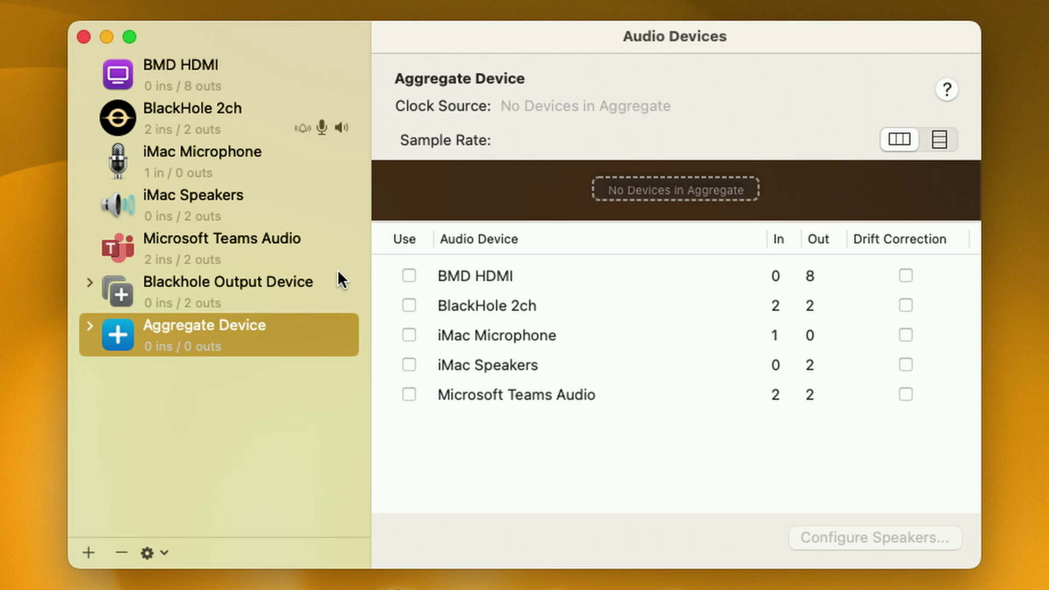
click(409, 304)
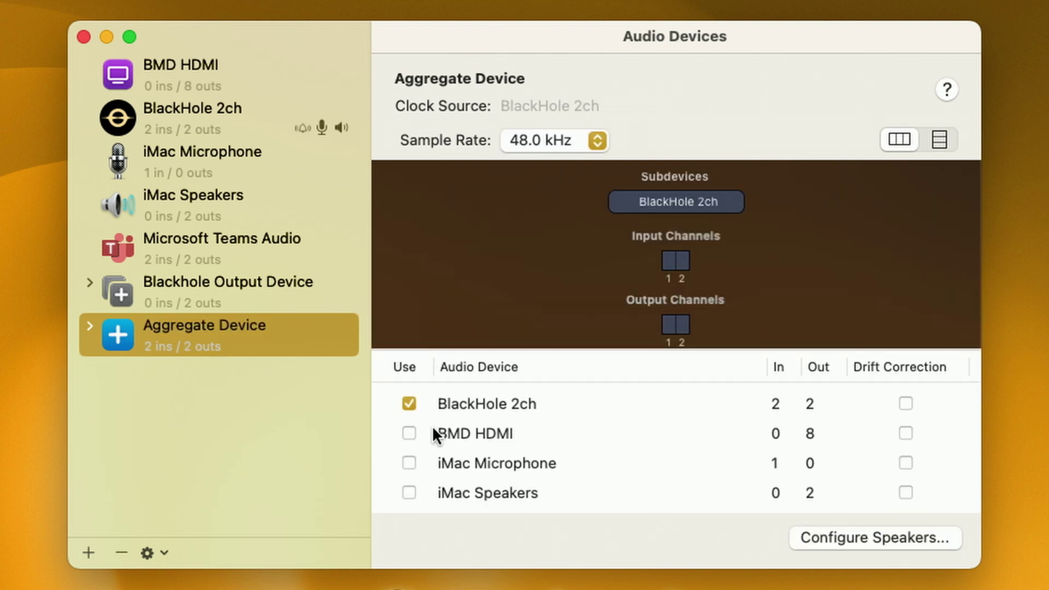
click(408, 464)
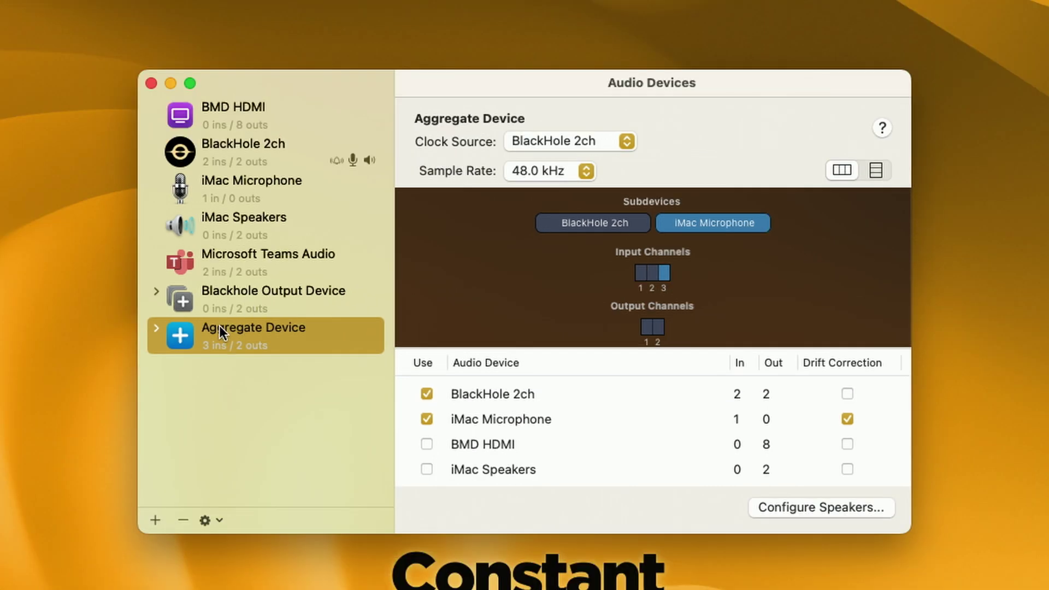
double_click(165, 325)
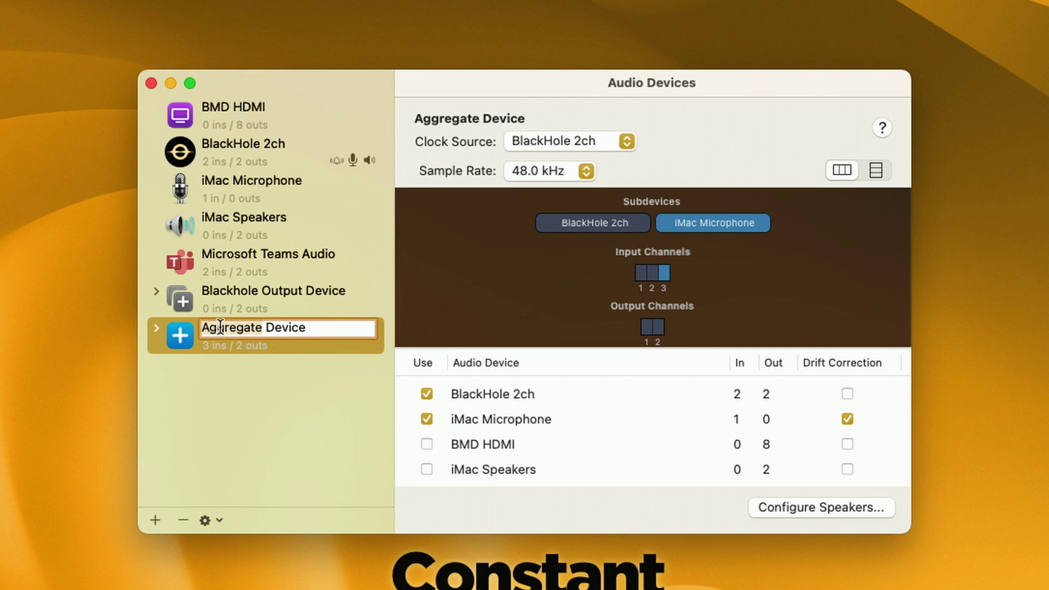
text(Blackhole I)
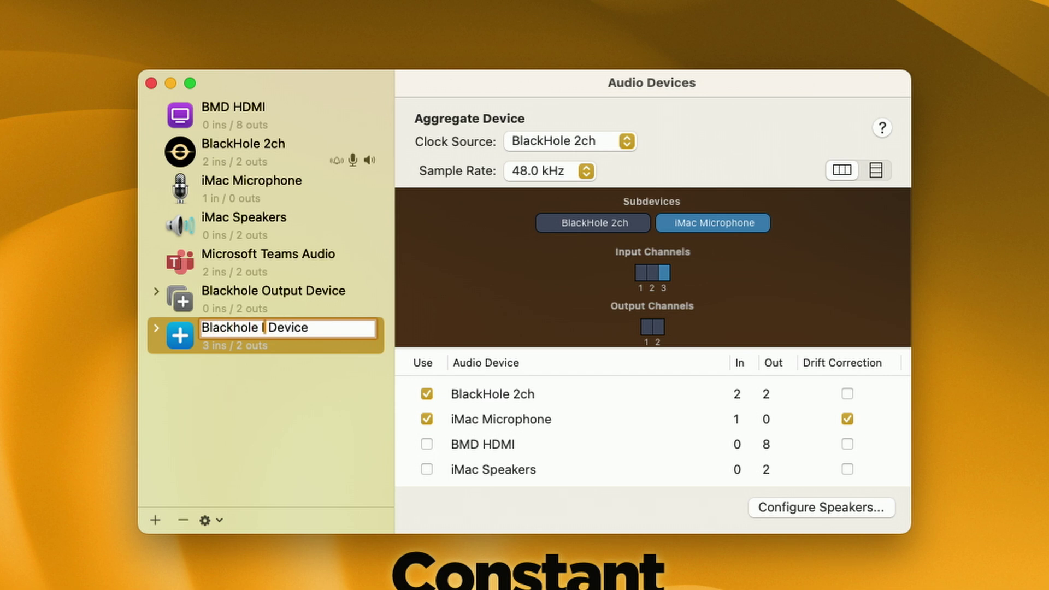
text(nput)
key(Return)
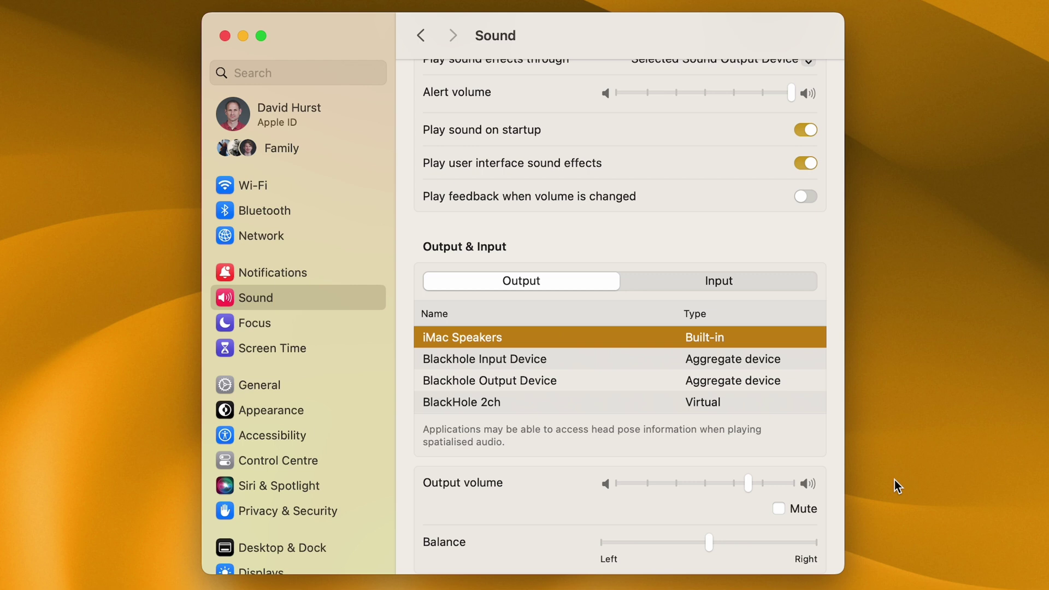
Choose Blackhole Output Device as the sound output in Sound settings.
click(598, 377)
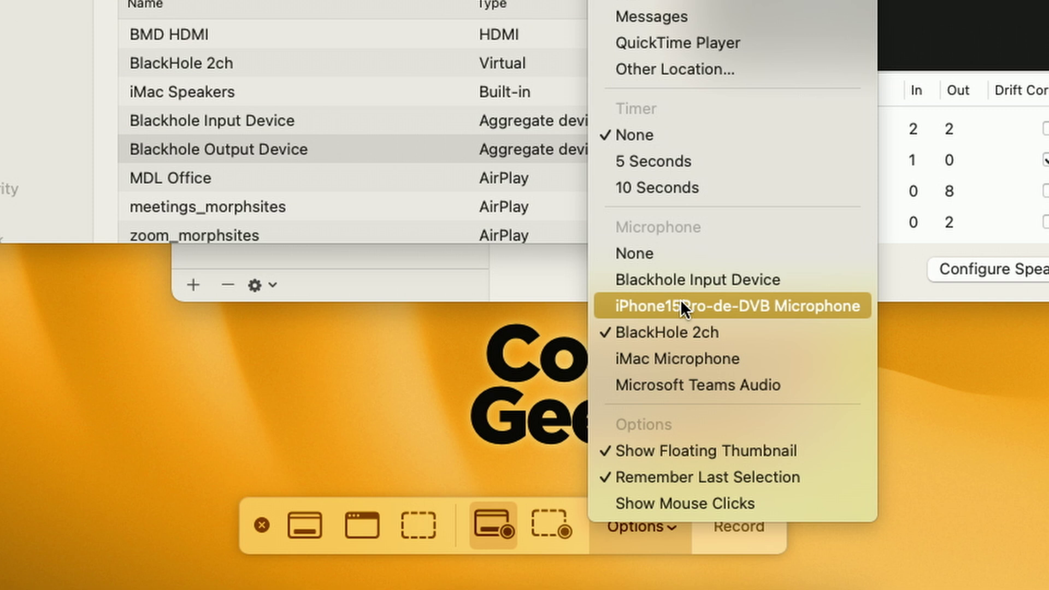
Record the entire screen with Blackhole Input Device selected as the microphone.
click(682, 281)
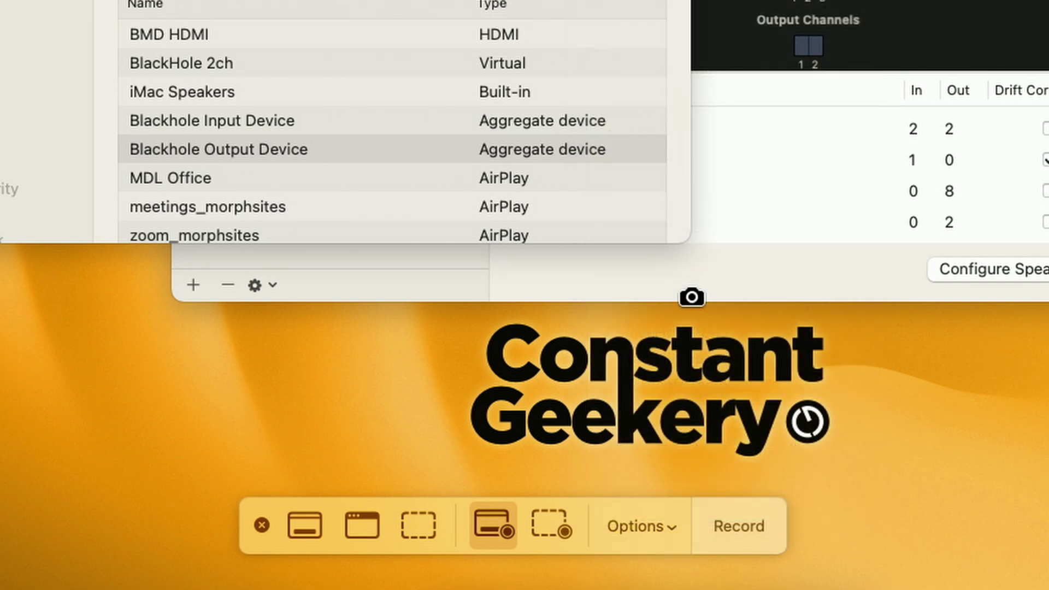
click(859, 400)
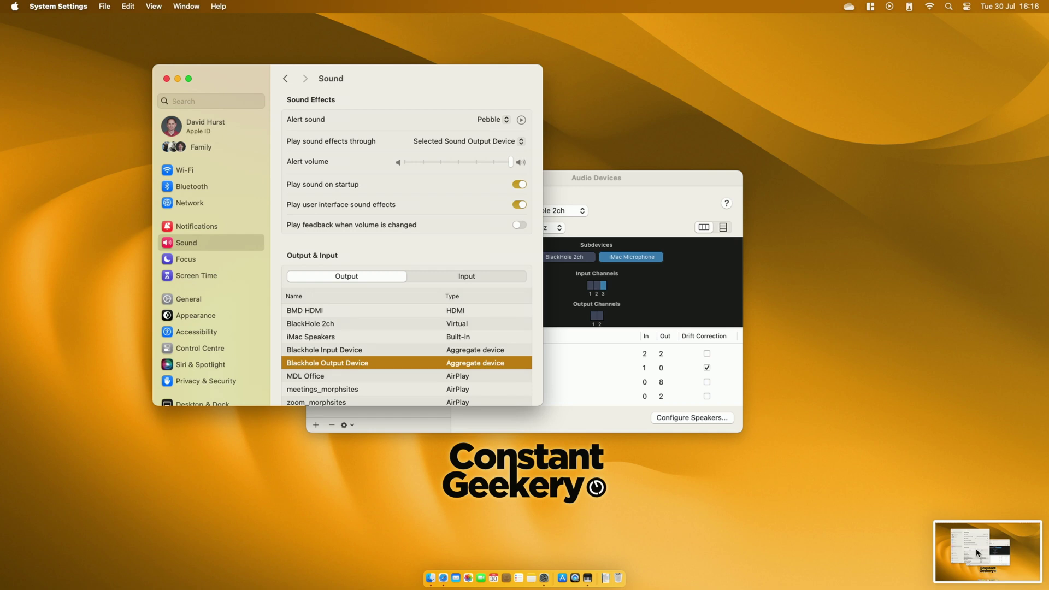
Open the 14-second recording's thumbnail in QuickTime Player and play it.
click(976, 550)
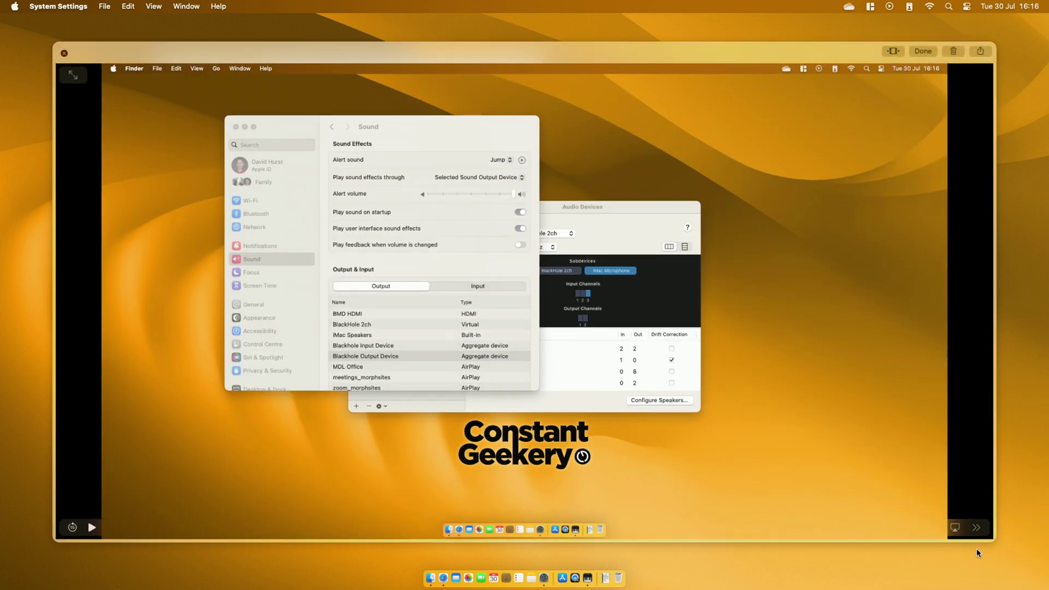
click(92, 527)
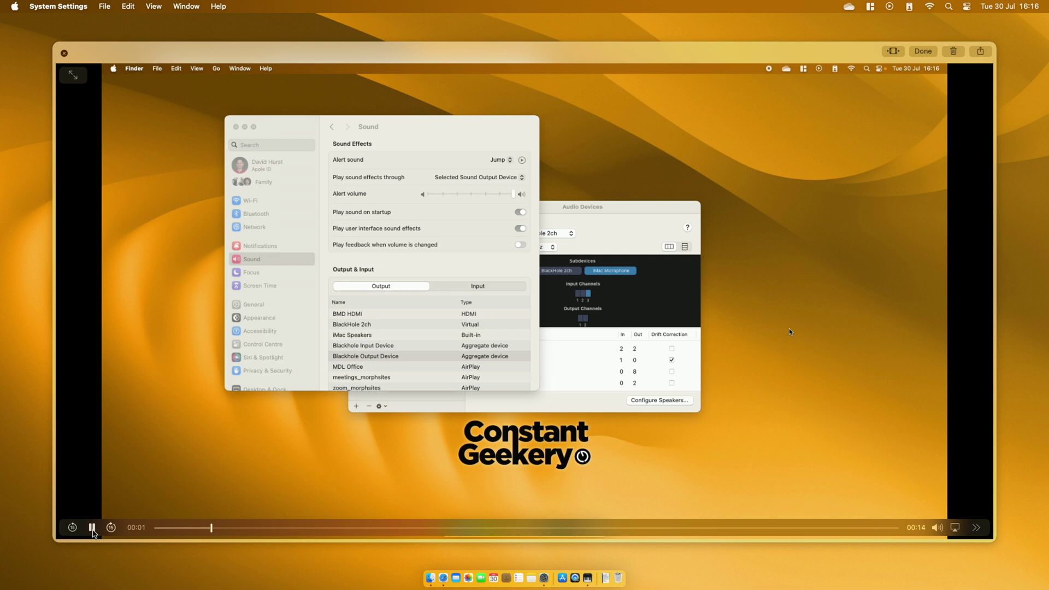